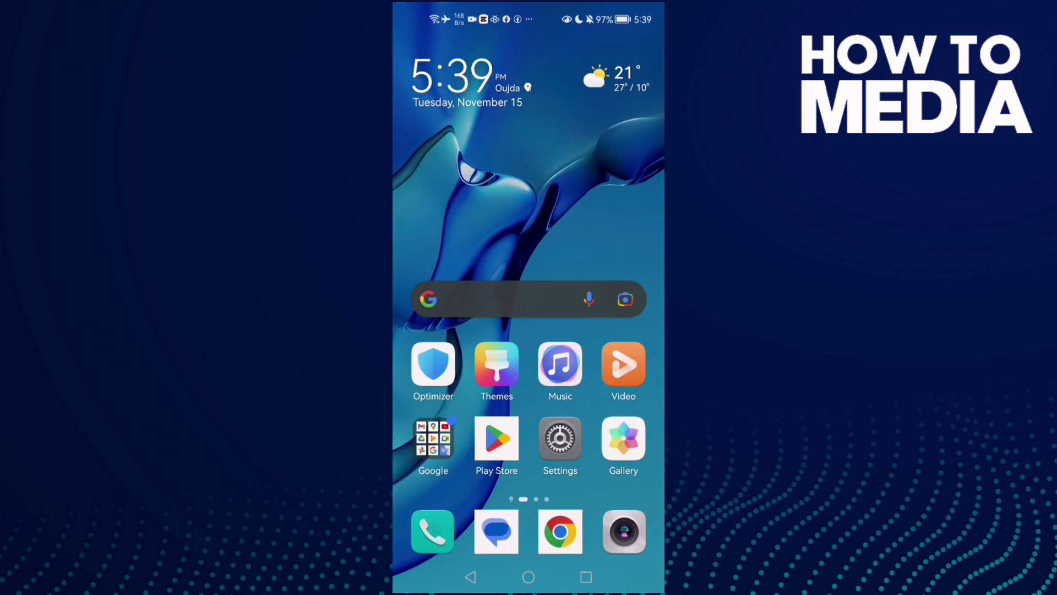
Step: Find Twitter by searching 'twit' in the Apps list and open its app info
left_click(560, 438)
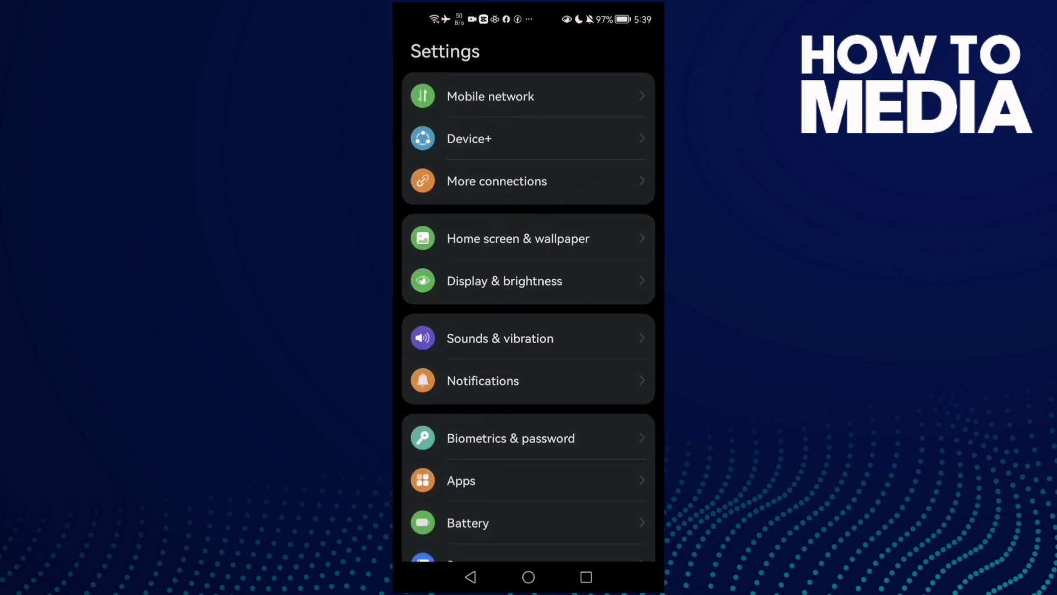
left_click_drag(587, 436, 608, 352)
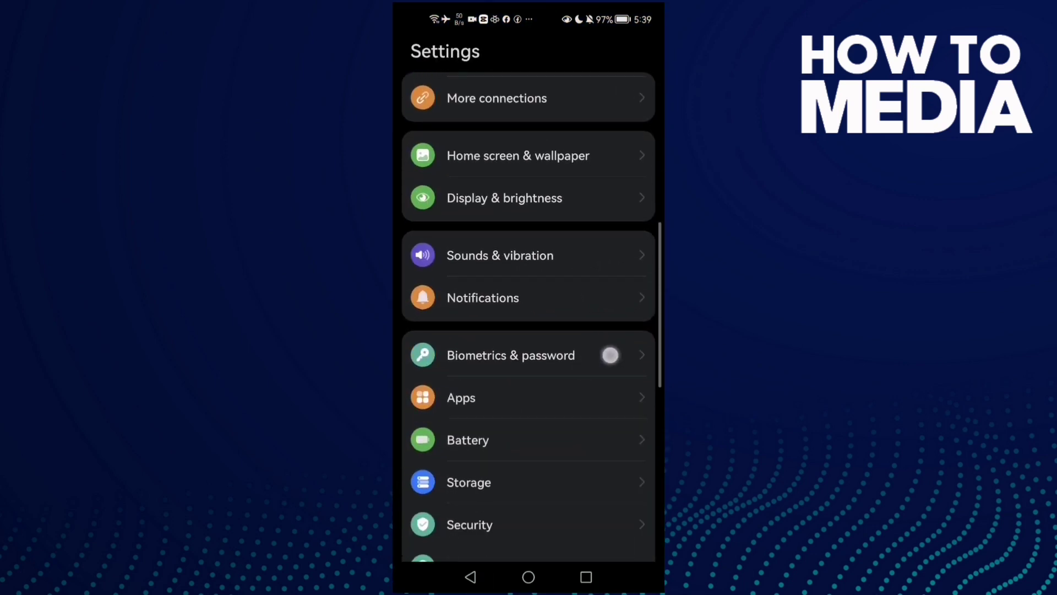
left_click(517, 368)
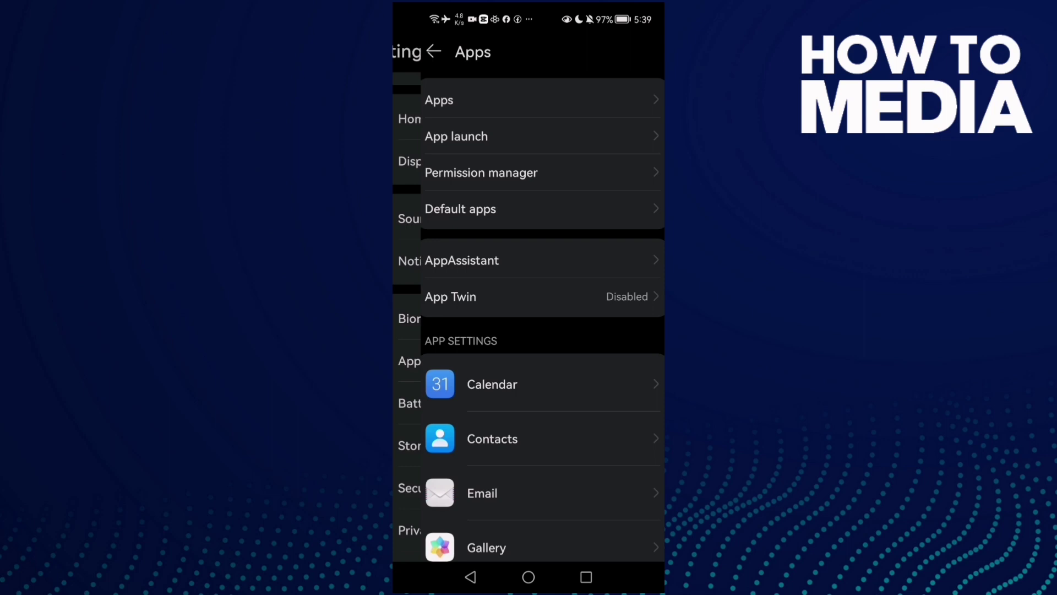
left_click(572, 88)
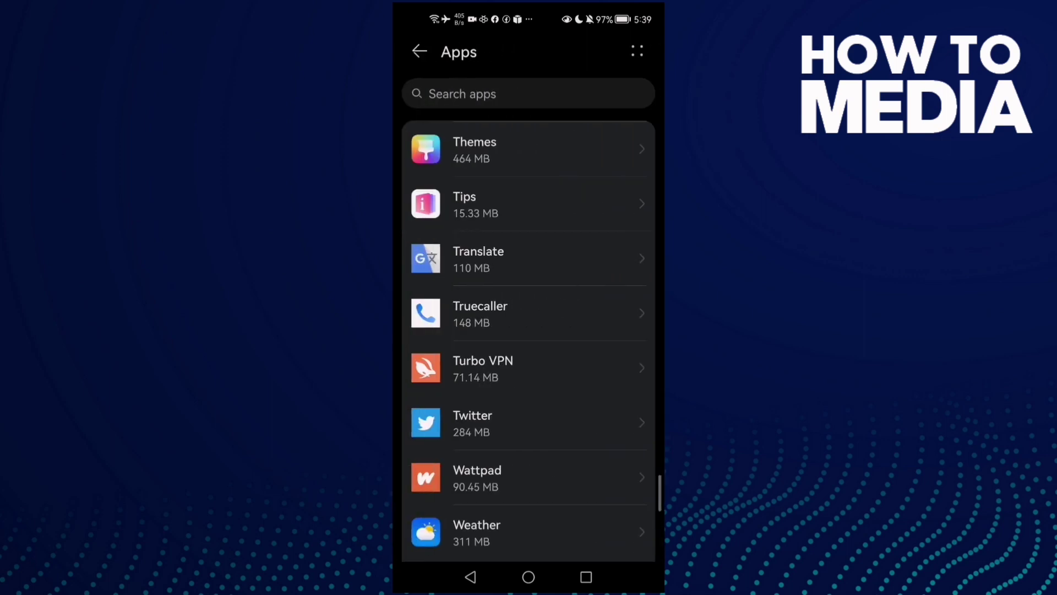
left_click(576, 95)
type("twit")
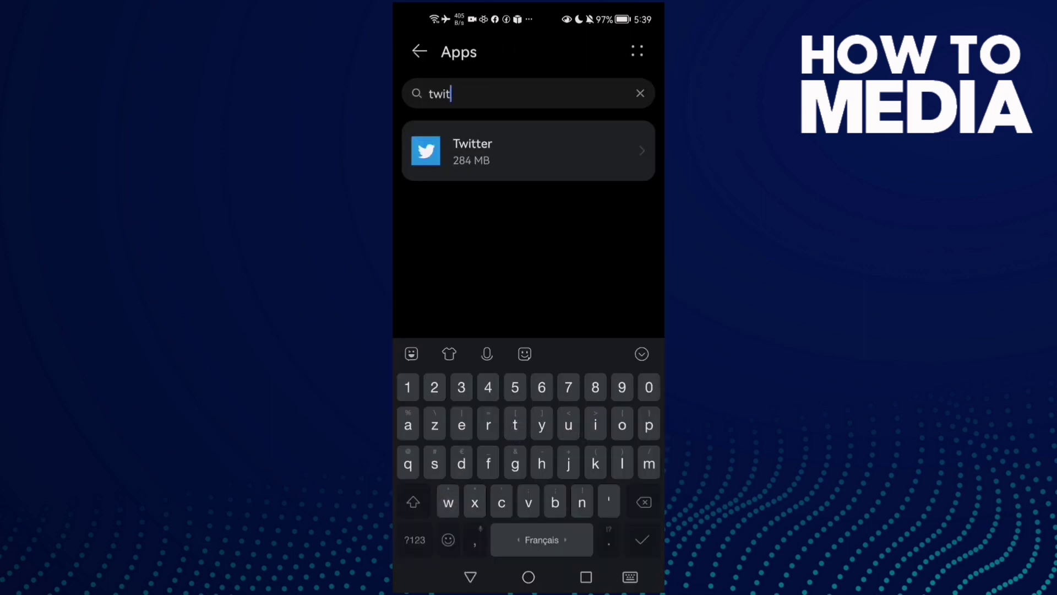
left_click(495, 149)
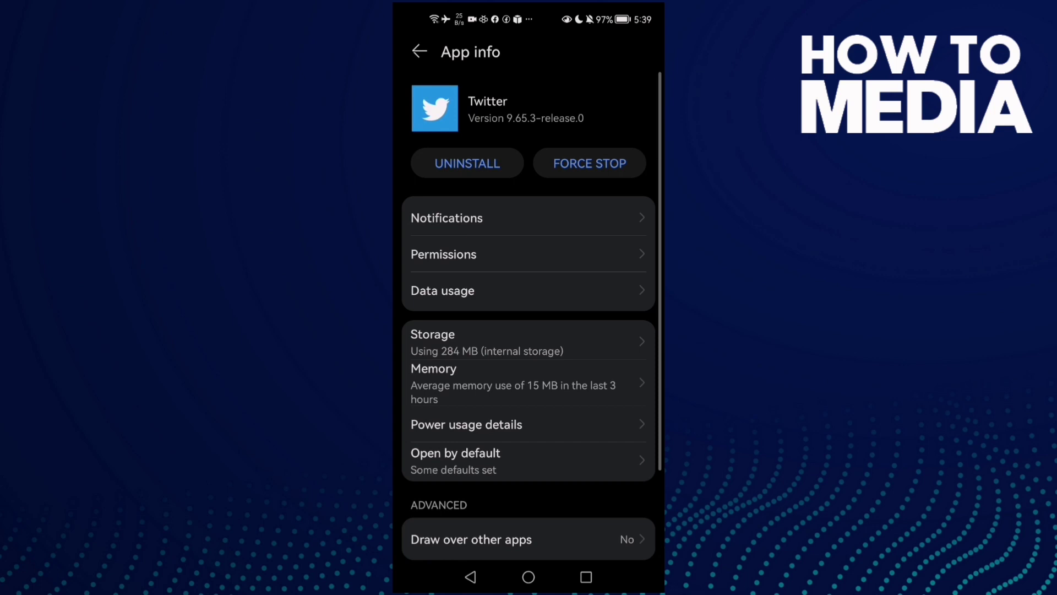
Step: Force-stop Twitter, then clear its cache from the Storage page
left_click(597, 164)
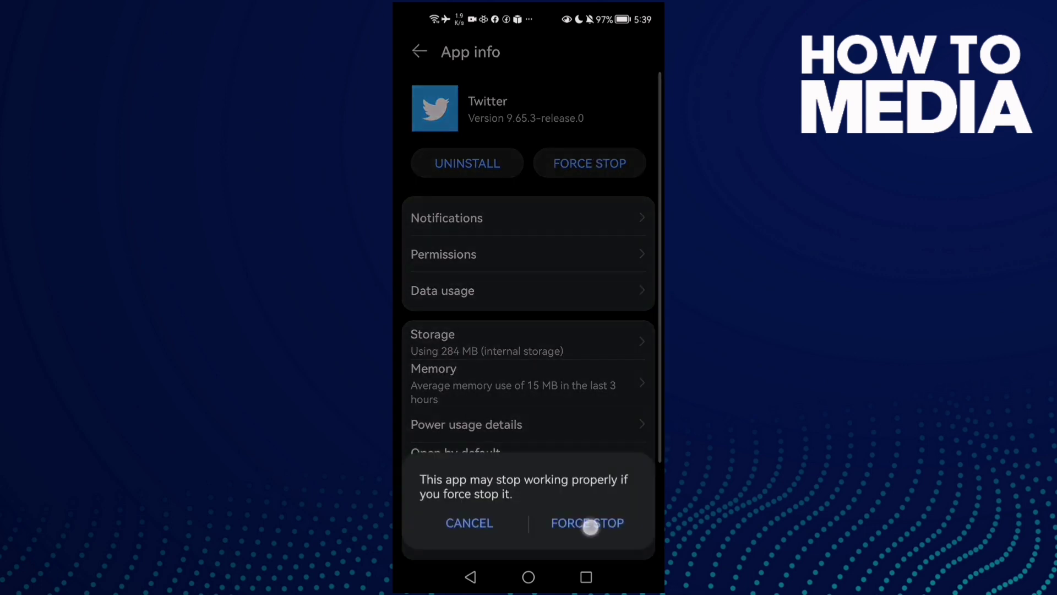
left_click(590, 524)
left_click(528, 341)
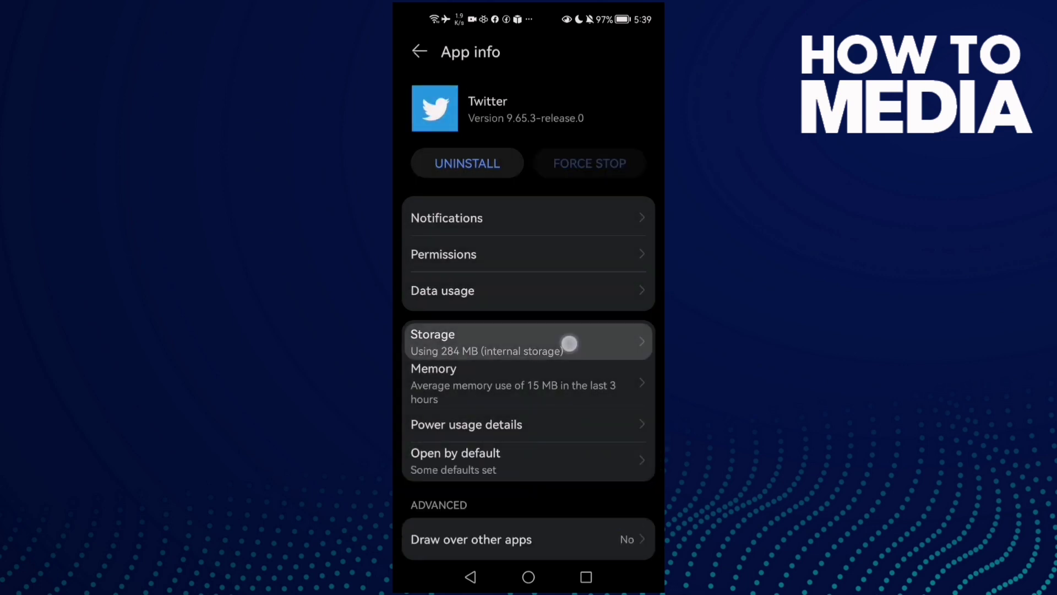
left_click(529, 427)
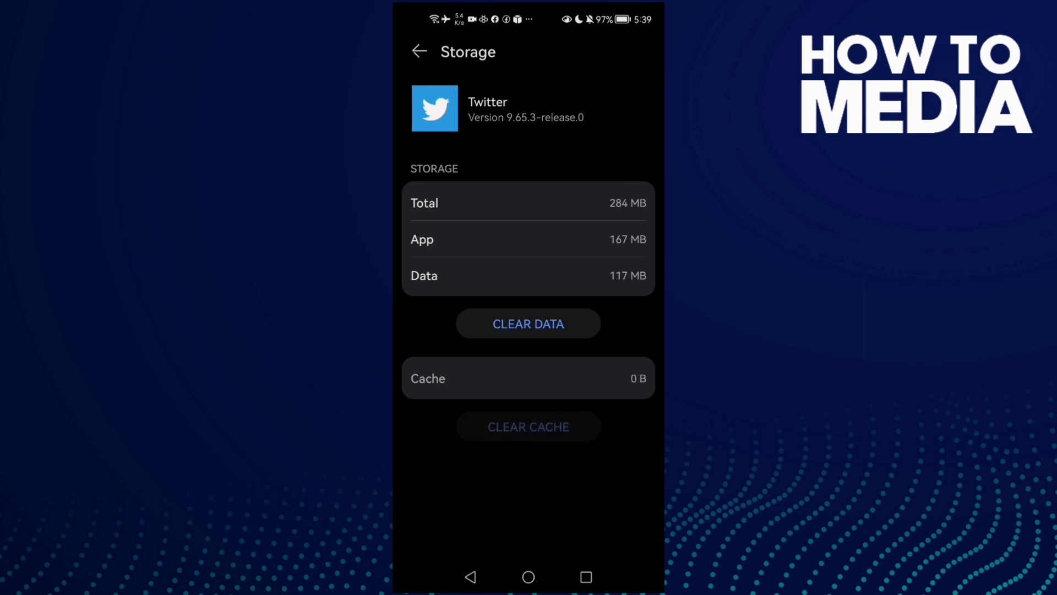
left_click(469, 577)
scroll(452, 504, "down", 2)
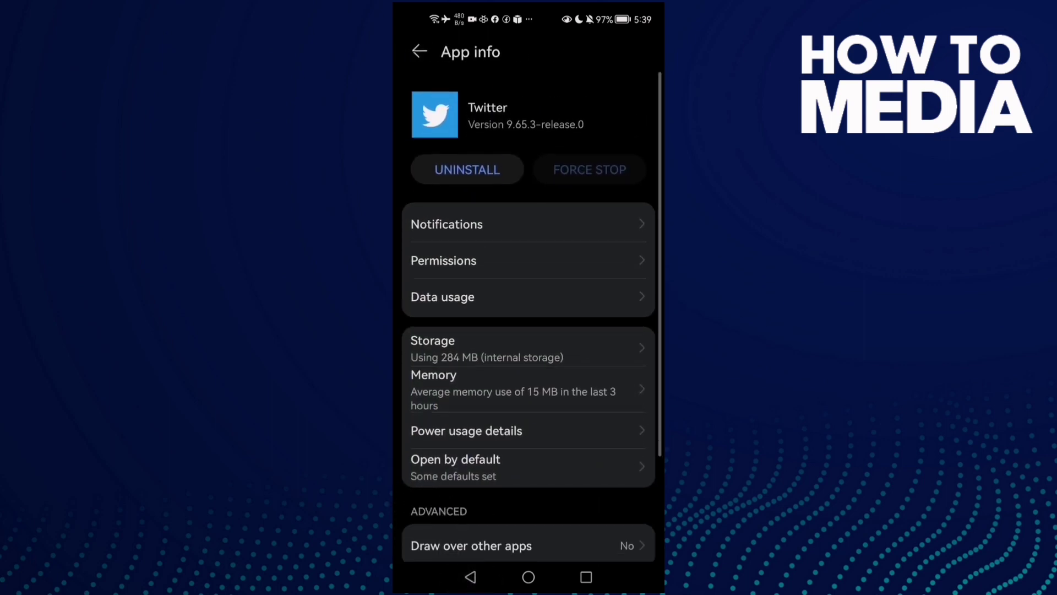
left_click_drag(562, 285, 562, 253)
left_click(559, 236)
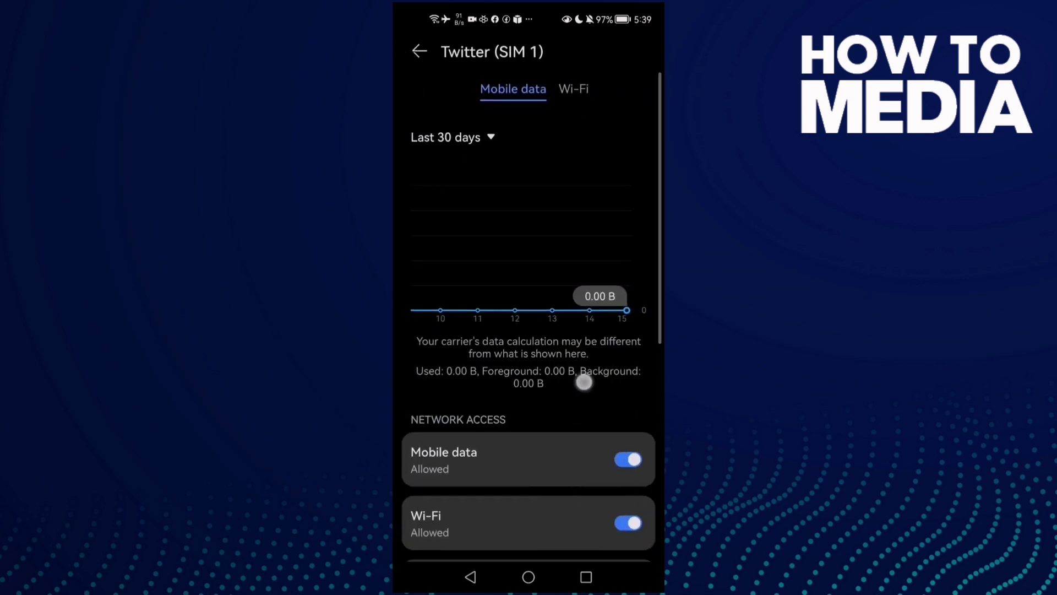
scroll(585, 383, "down", 3)
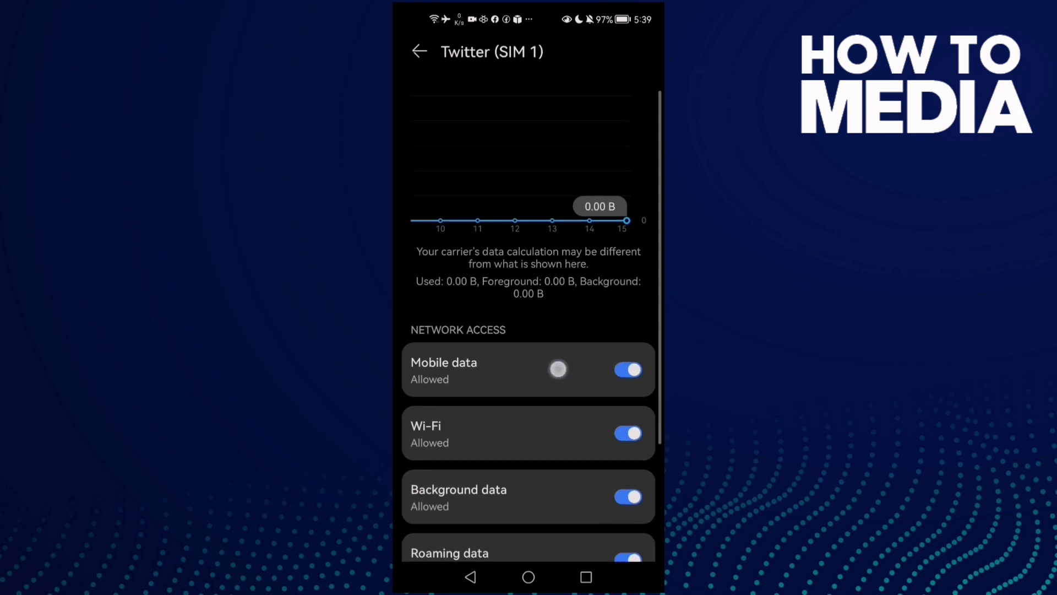
Step: Set Twitter's launch to manual, allowing auto-launch, secondary launch and background running, then go home
left_click(471, 577)
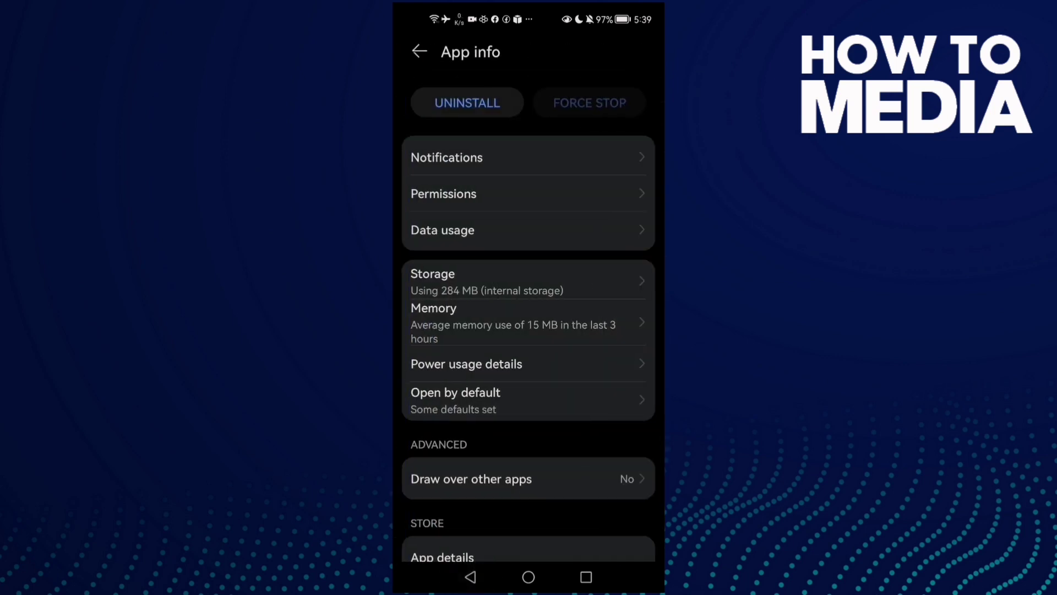
scroll(528, 305, "down", 2)
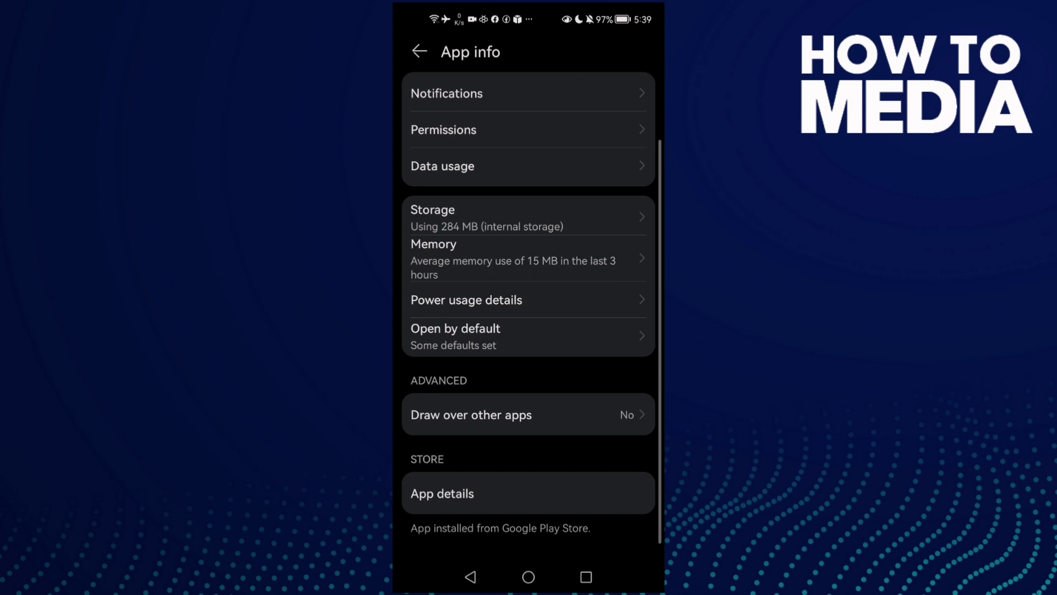
scroll(588, 415, "up", 3)
scroll(619, 373, "down", 2)
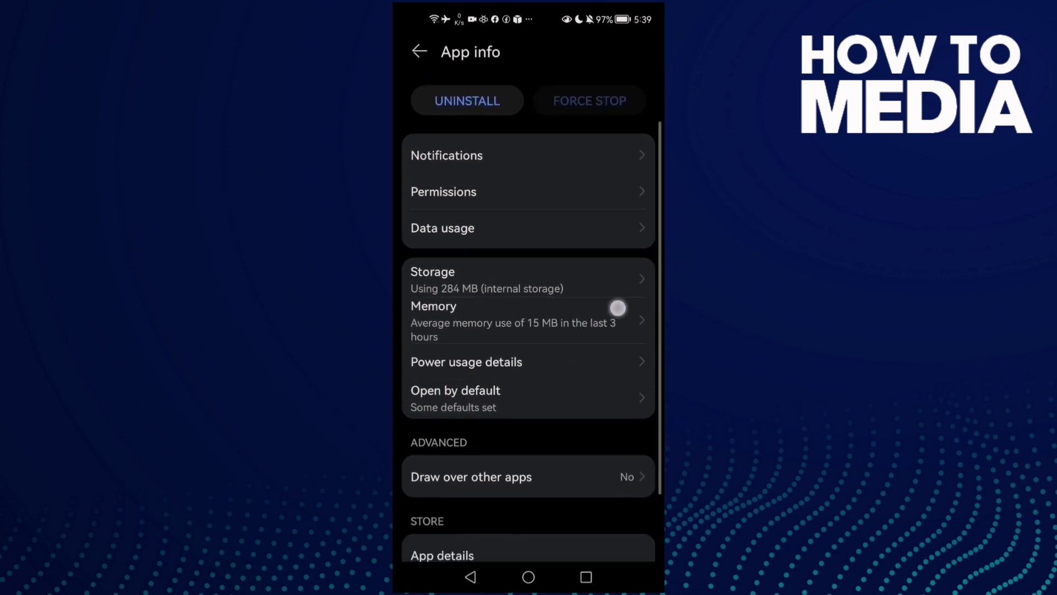
scroll(609, 333, "down", 1)
left_click(528, 324)
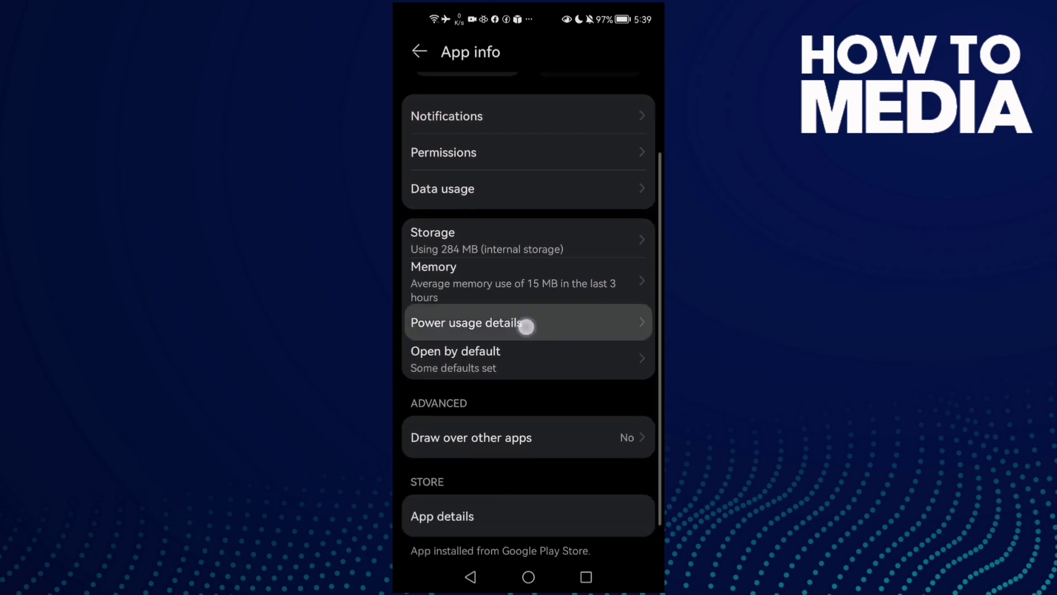
left_click(529, 327)
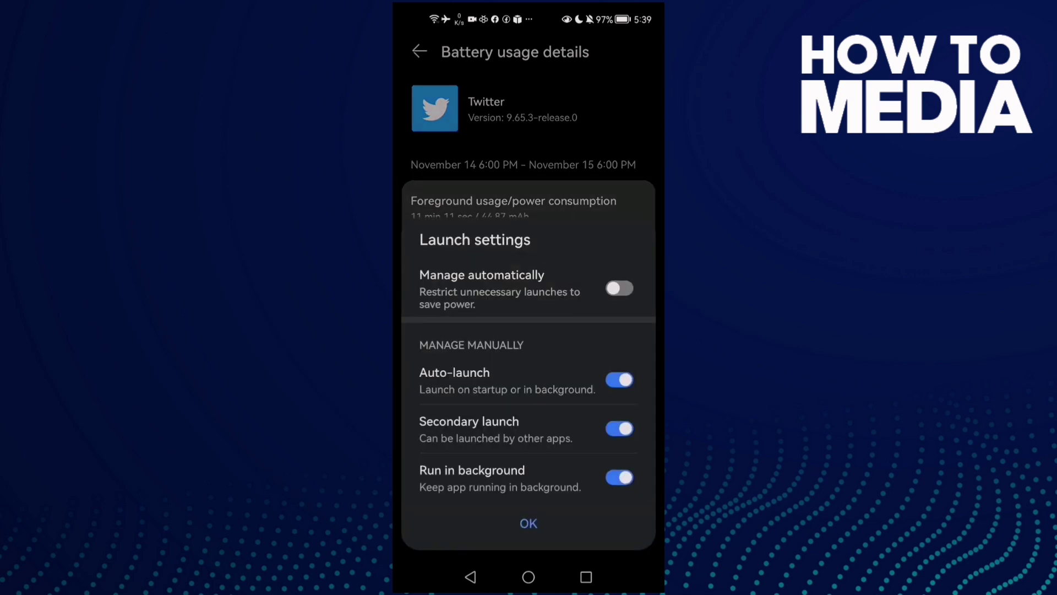
scroll(566, 337, "down", 2)
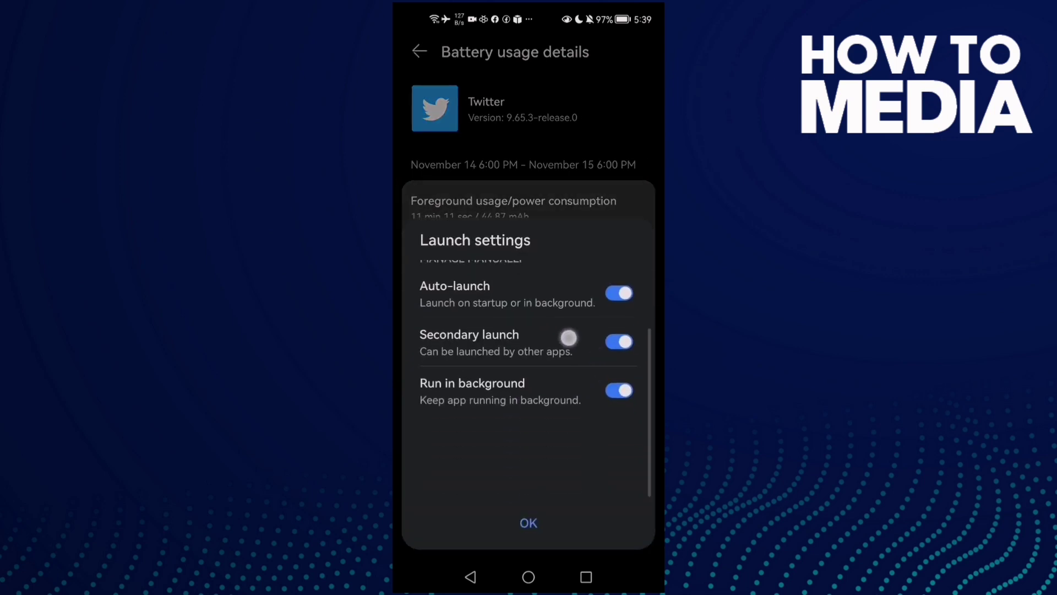
scroll(609, 484, "up", 2)
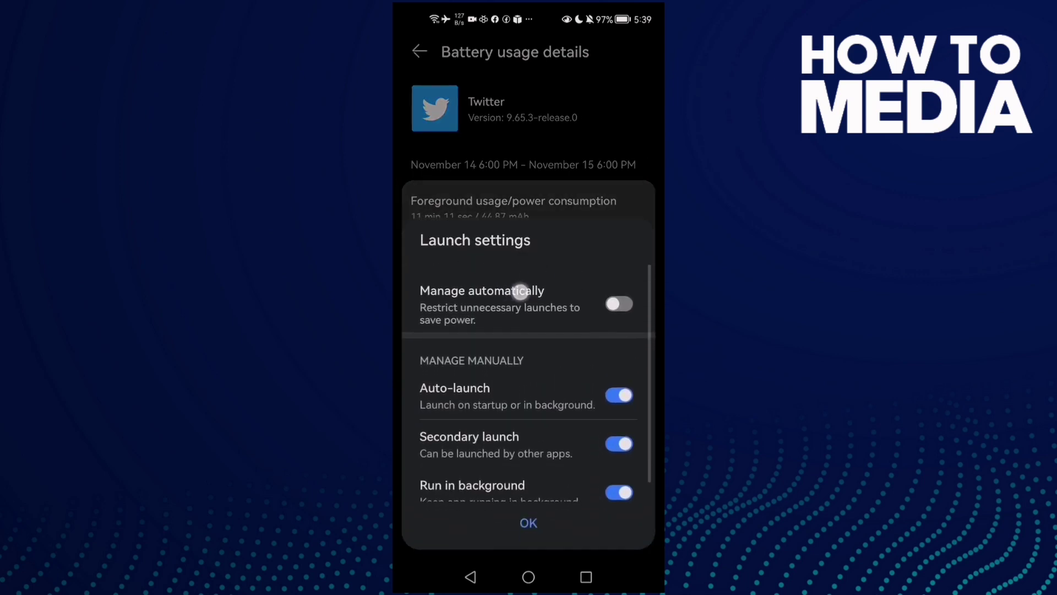
left_click(529, 523)
left_click(529, 577)
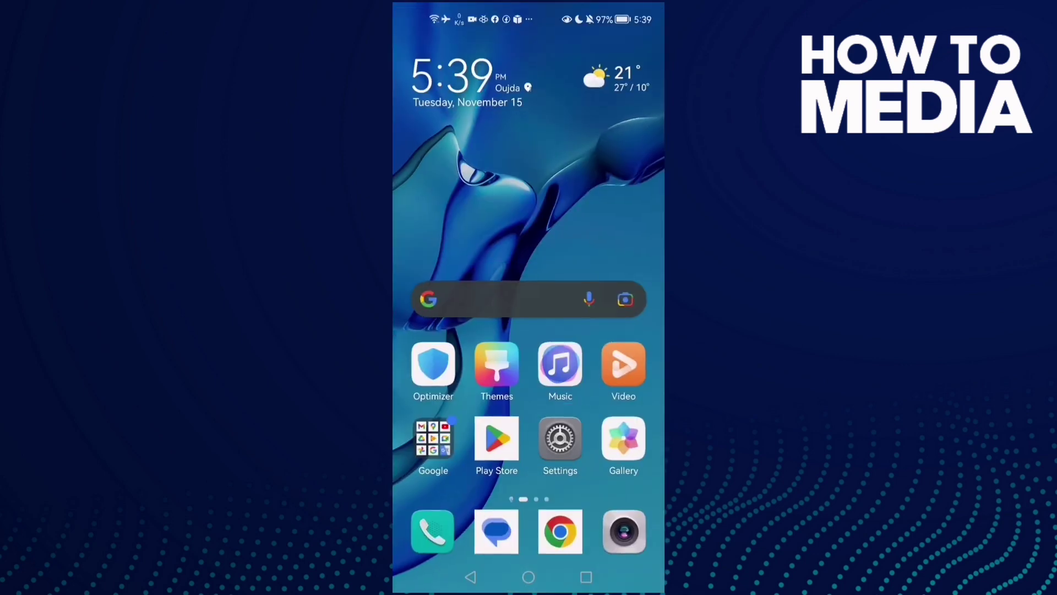